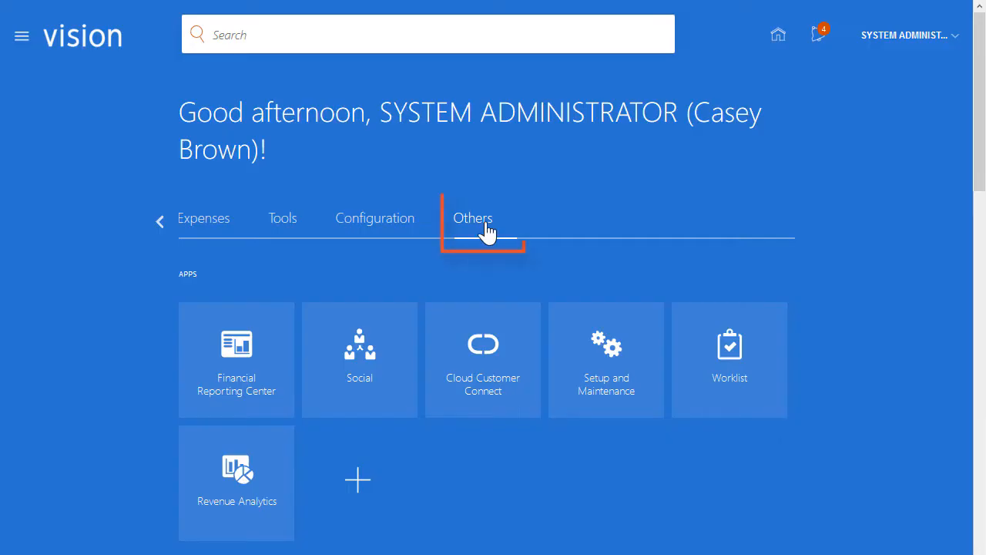
In Setup and Maintenance, open Create Subledger Application Setups in Spreadsheet from Fusion Accounting Hub's Accounting Transformation area
left_click(605, 368)
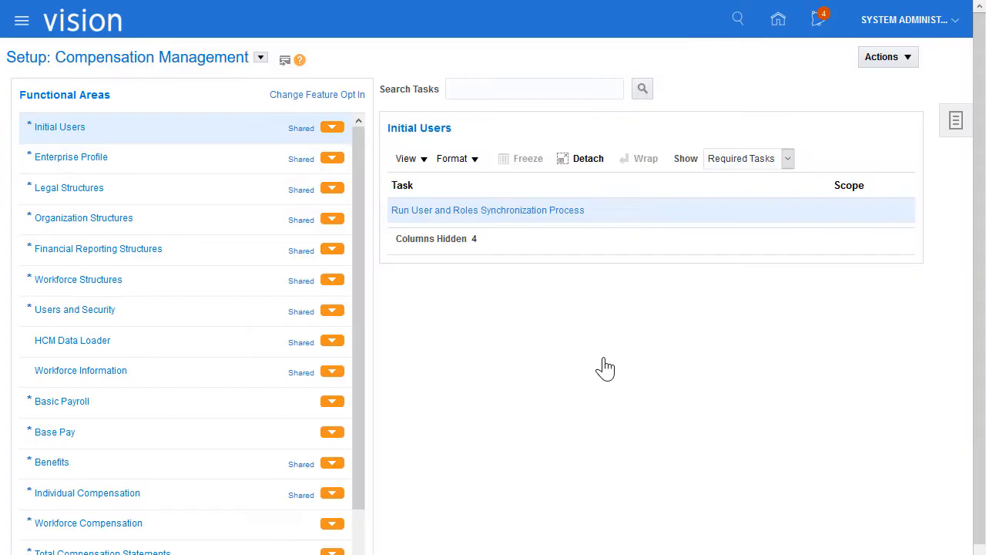
left_click(258, 59)
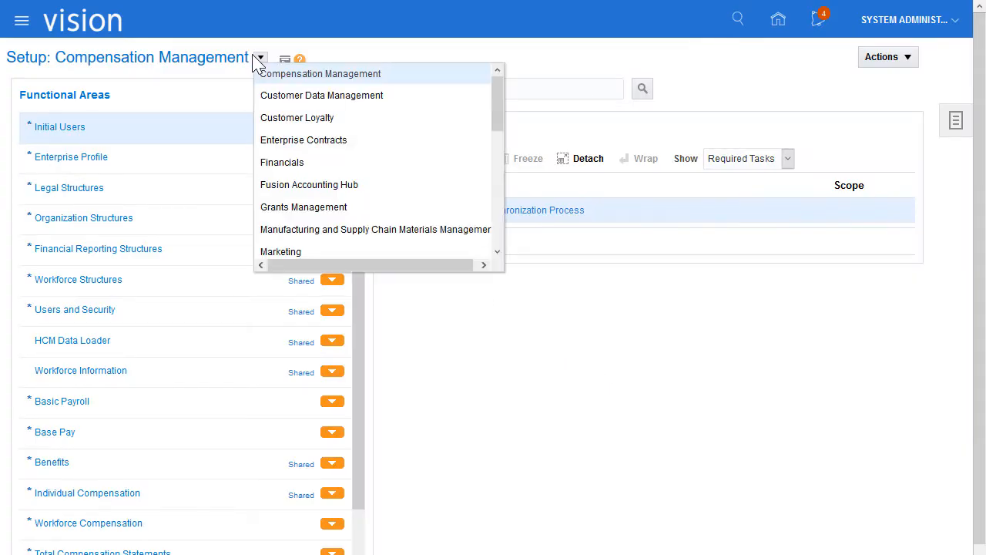
left_click(291, 189)
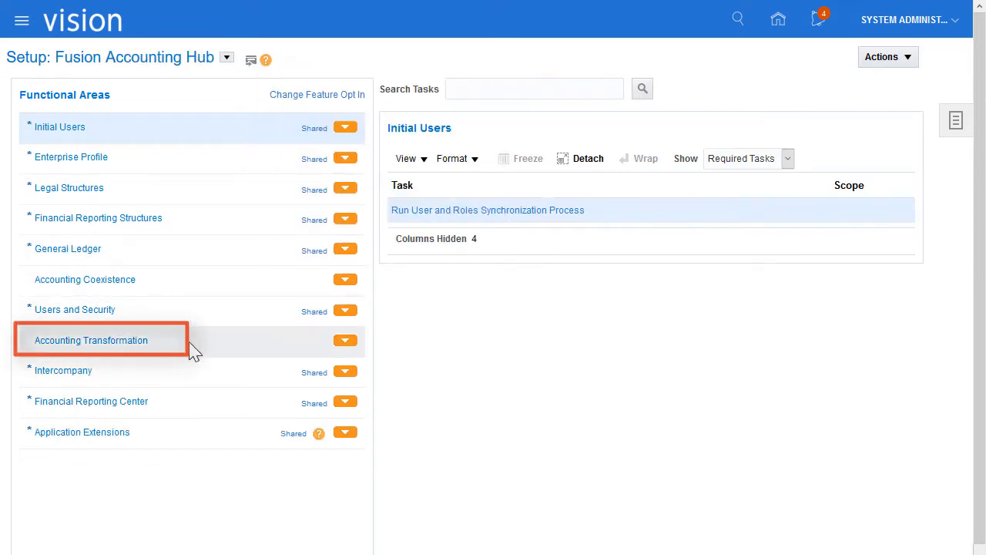
left_click(192, 351)
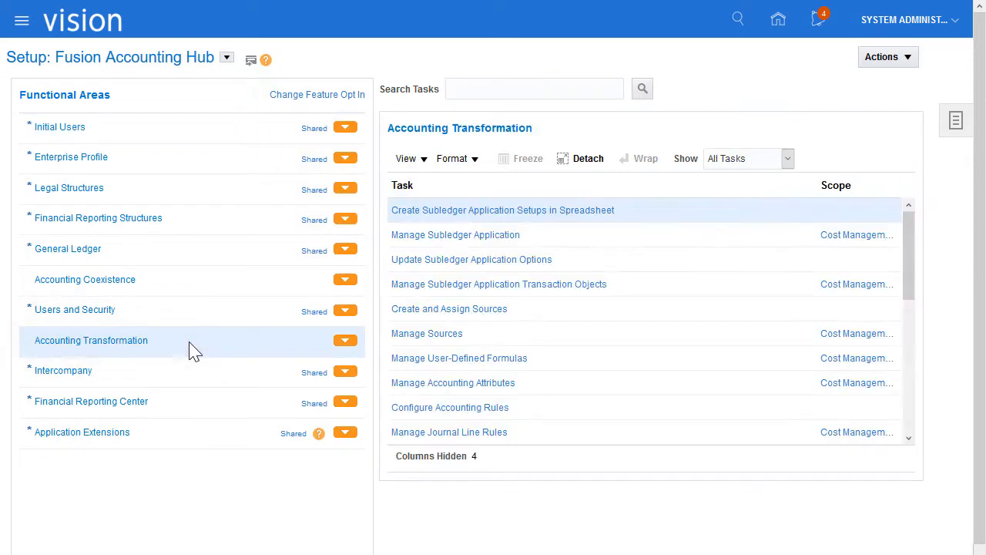
left_click(453, 212)
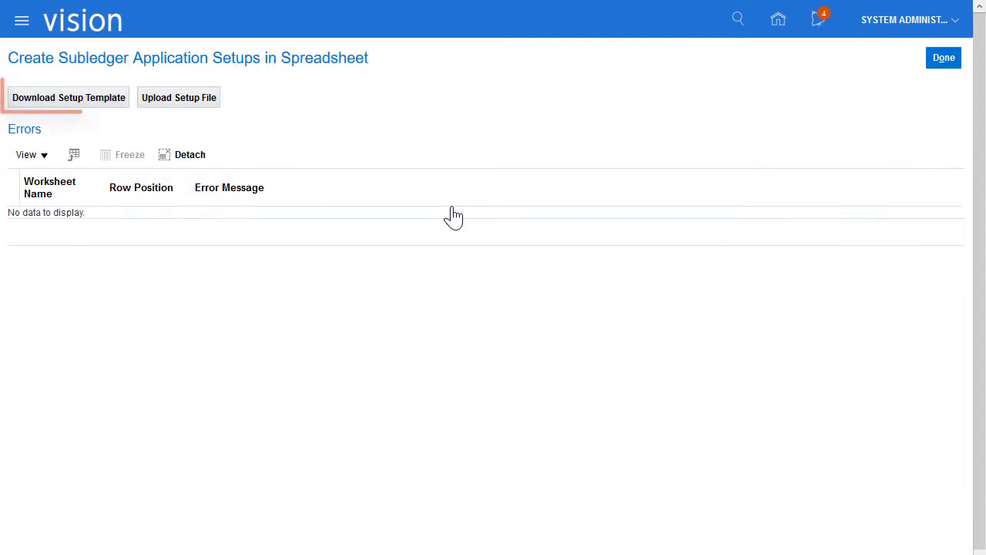
Download the setup template, save XlaSourceSystemSetup.xlsm as a file, and open it in Excel
left_click(112, 99)
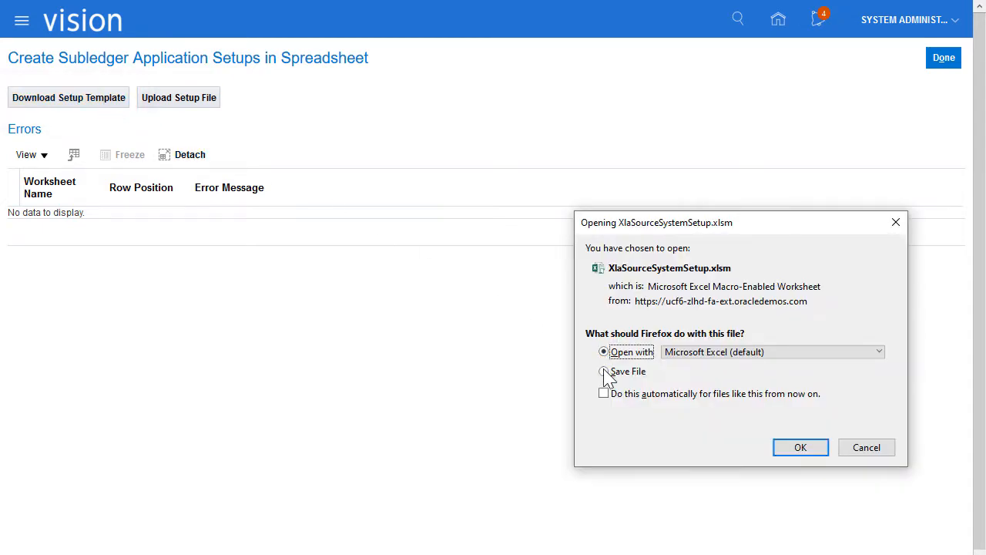
left_click(605, 372)
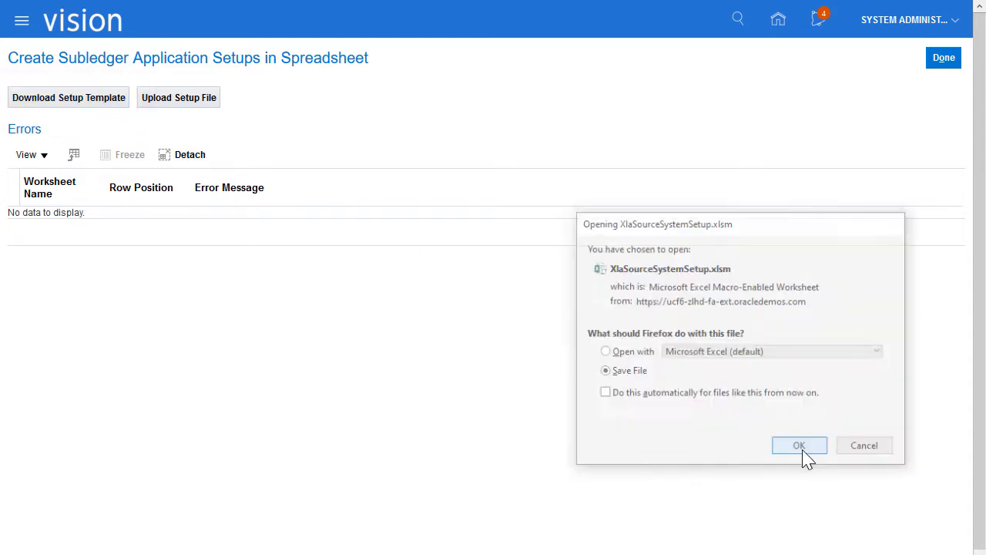
left_click(800, 450)
left_click(617, 339)
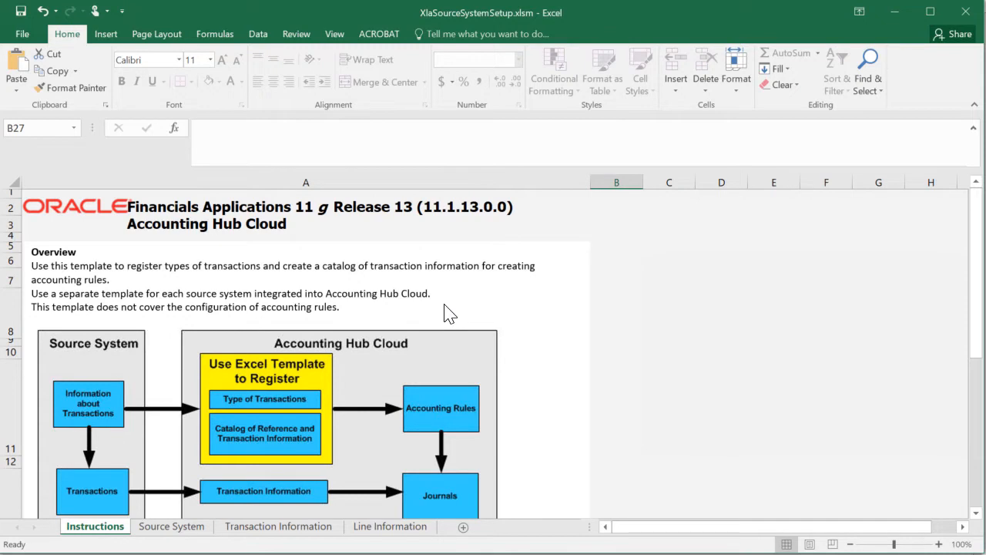
Review the transaction types and source lists on the Source System, Transaction Information and Line Information sheets
key("ctrl+Page_Down")
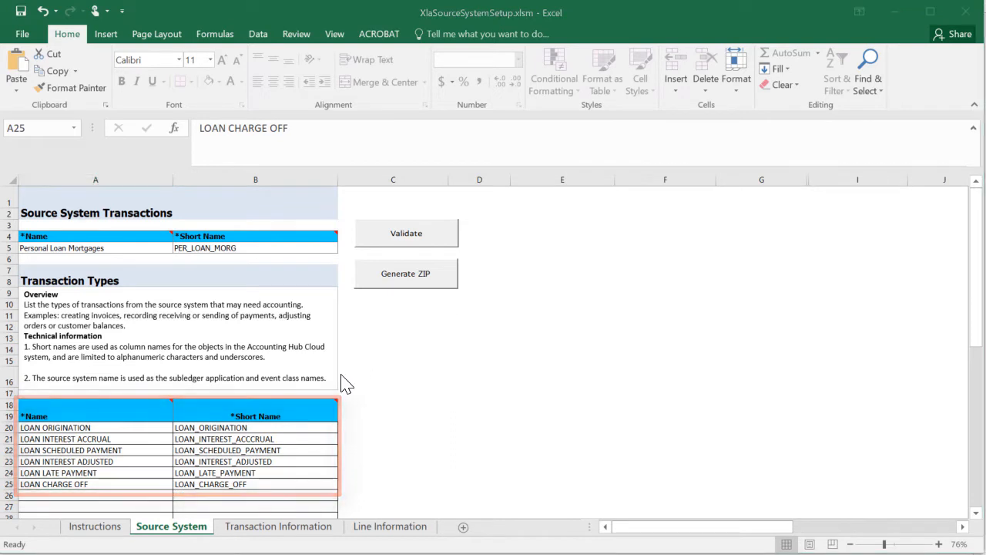
left_click(279, 527)
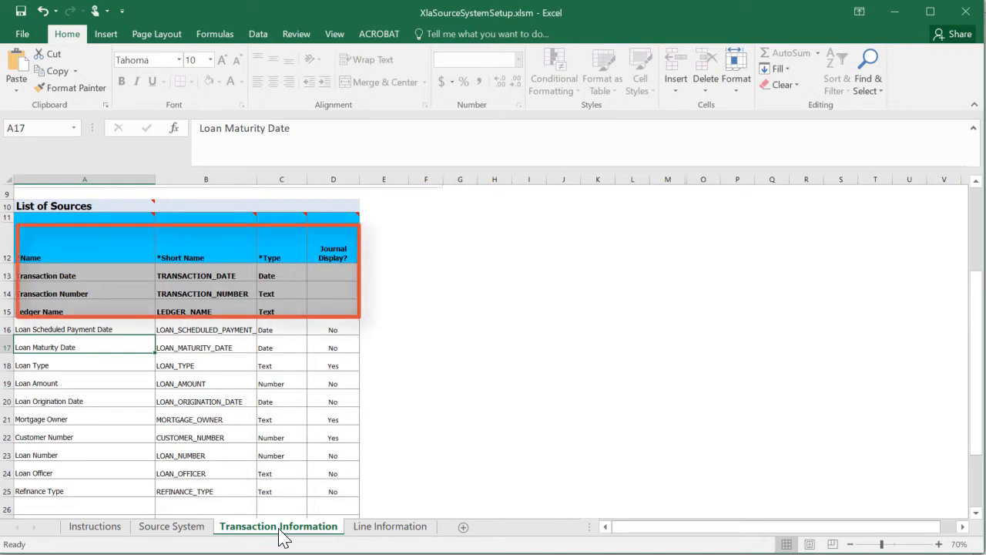
left_click(381, 531)
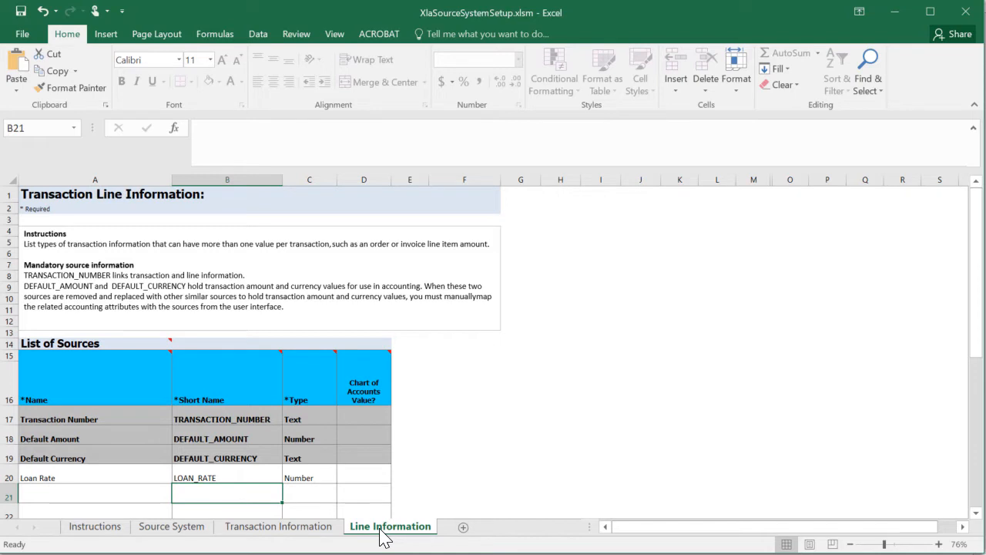
Validate the completed workbook from the Source System sheet and generate its ZIP file
left_click(176, 537)
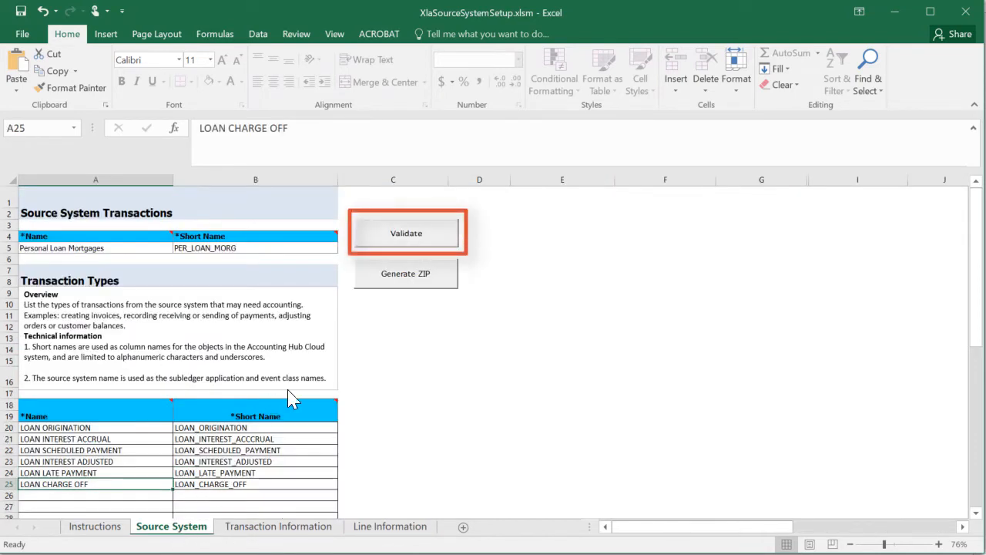
left_click(386, 238)
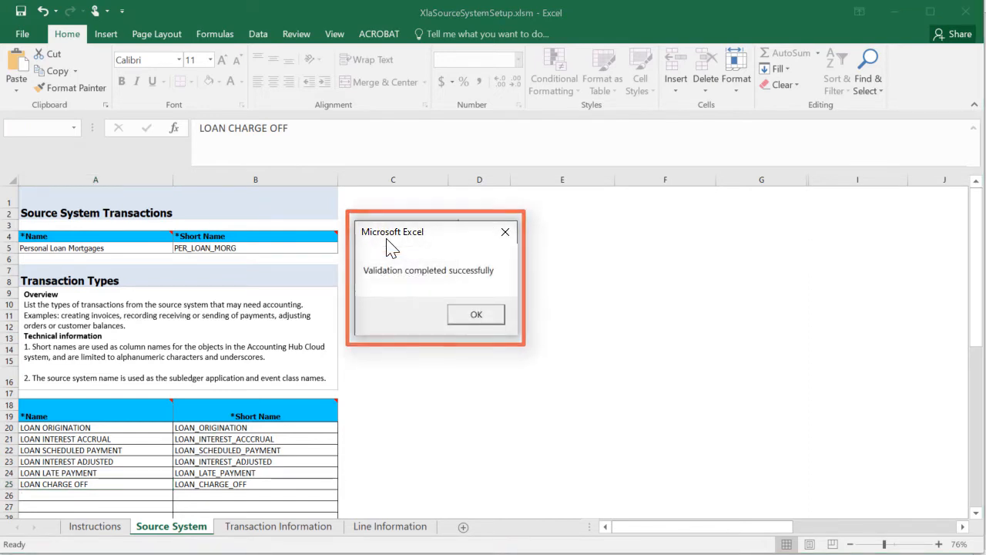
left_click(478, 319)
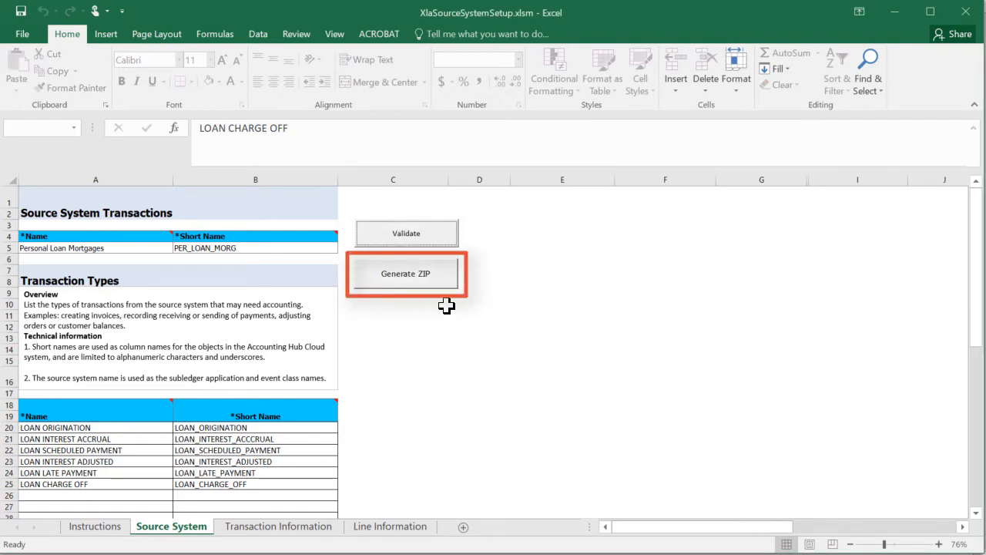
left_click(420, 279)
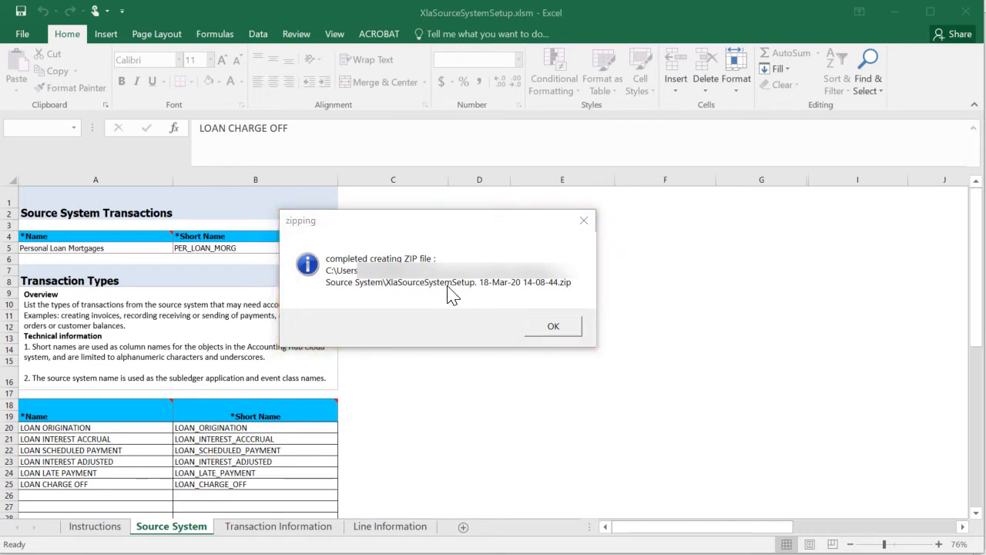
left_click(551, 326)
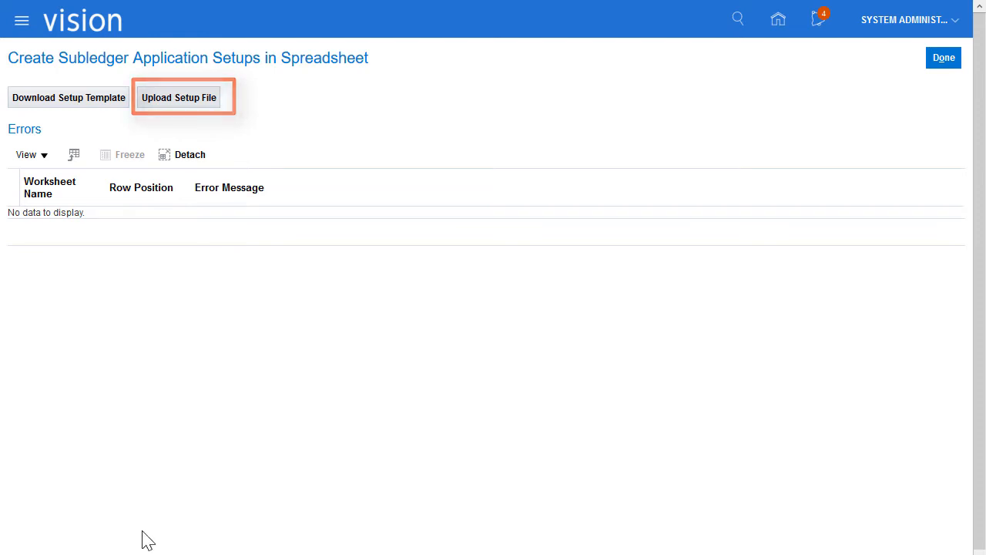
Back in the browser, upload the generated XlaSourceSystemSetup ZIP from the Personal Loan Mortgages folder and finish the spreadsheet setup task
left_click(193, 108)
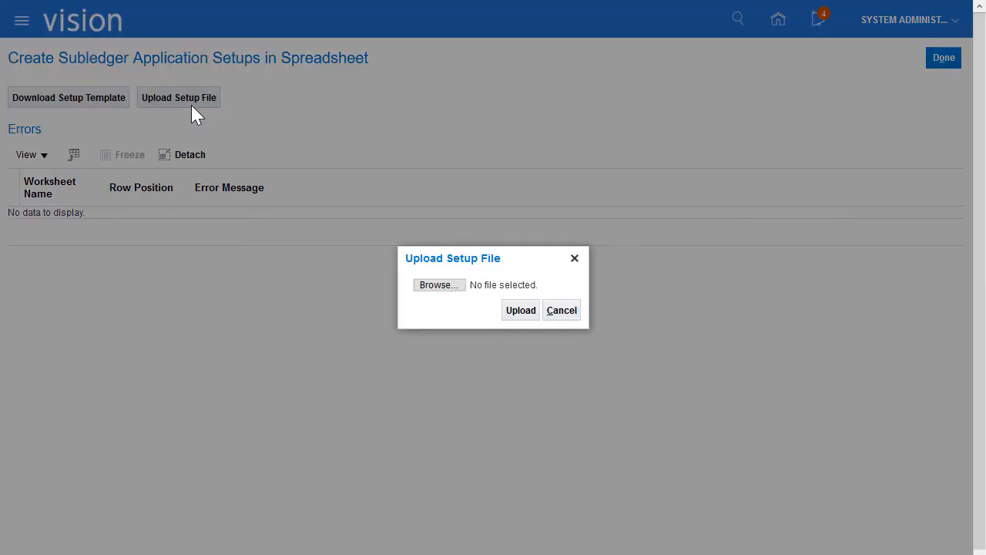
left_click(436, 284)
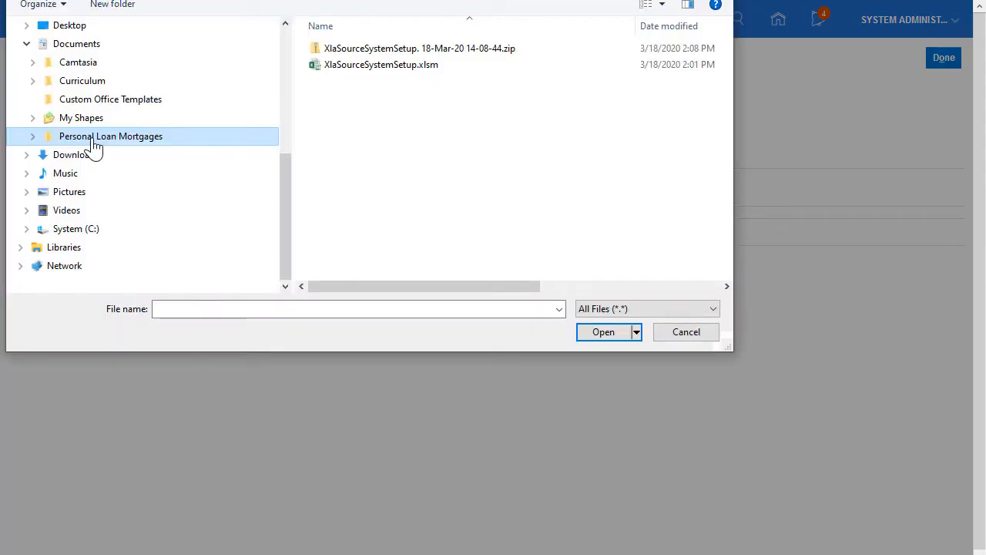
double_click(362, 48)
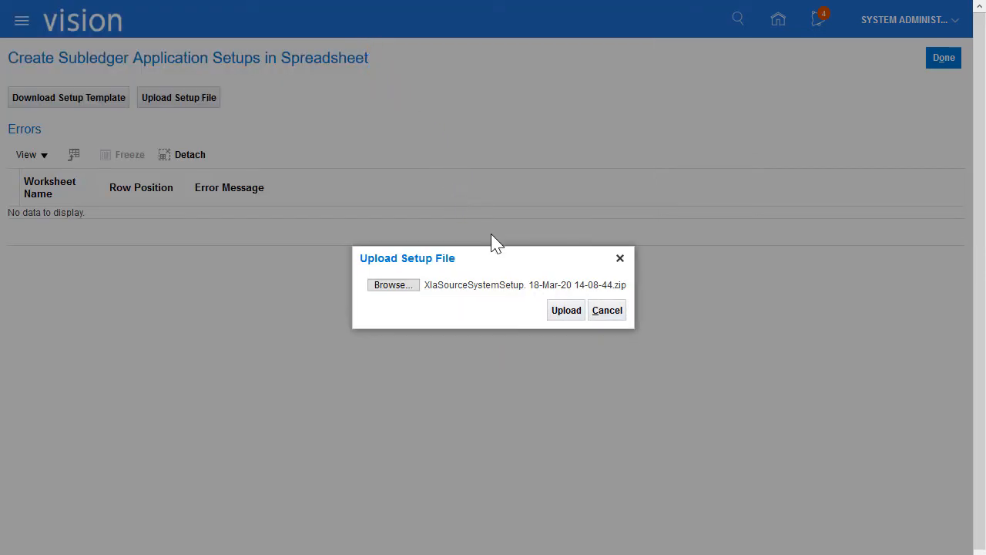
left_click(556, 307)
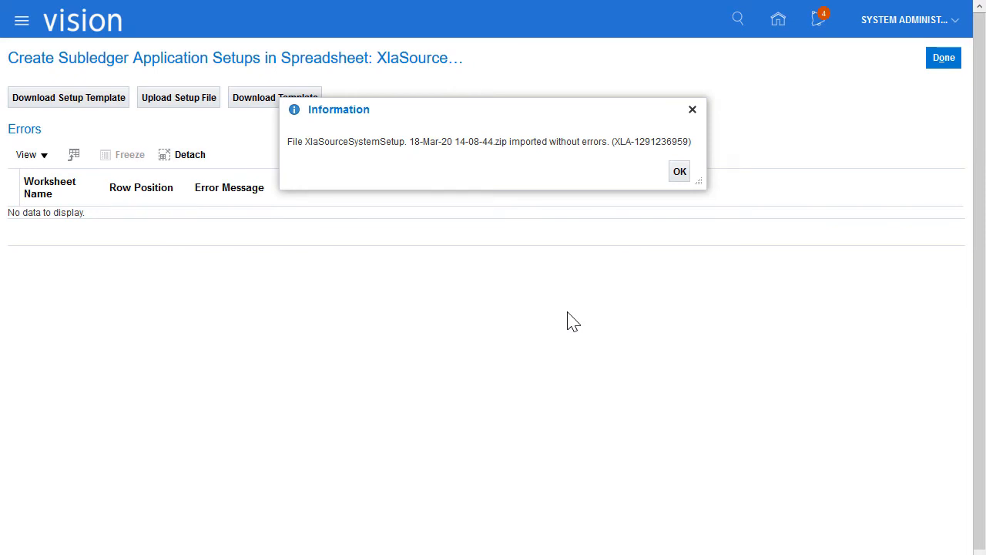
left_click(679, 173)
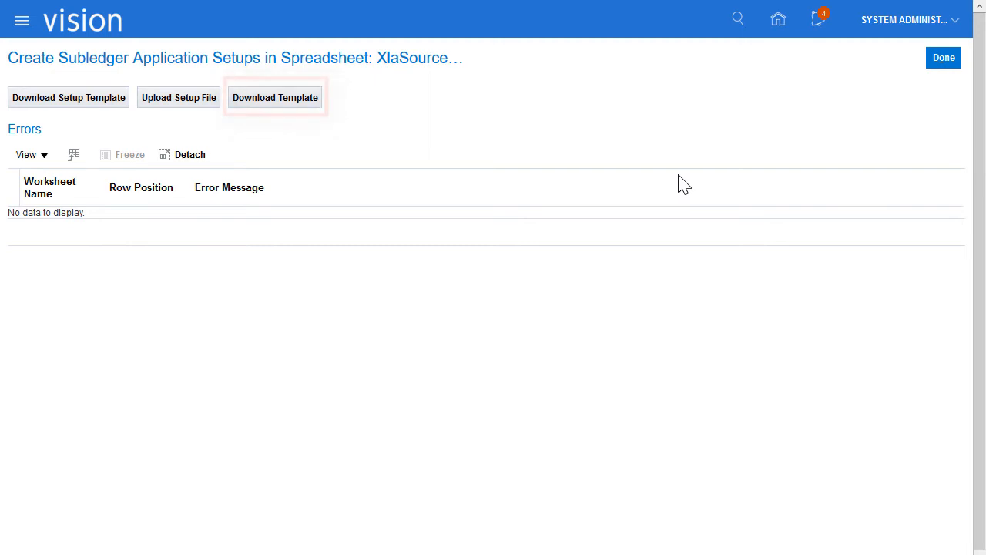
left_click(946, 65)
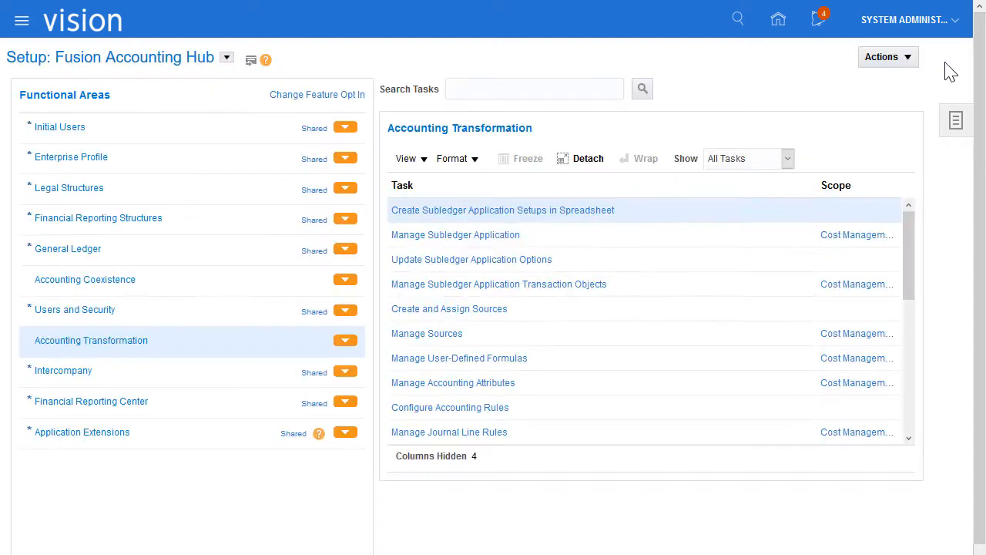
Select and add Personal Loan Mortgages as the scope of the Manage Subledger Application task and go to the task
left_click(854, 242)
left_click(585, 313)
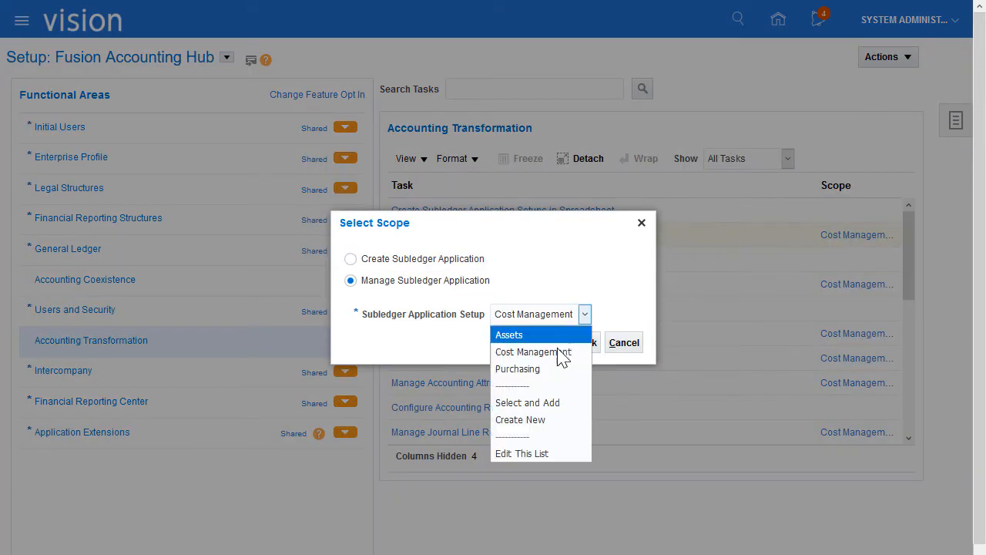
left_click(551, 403)
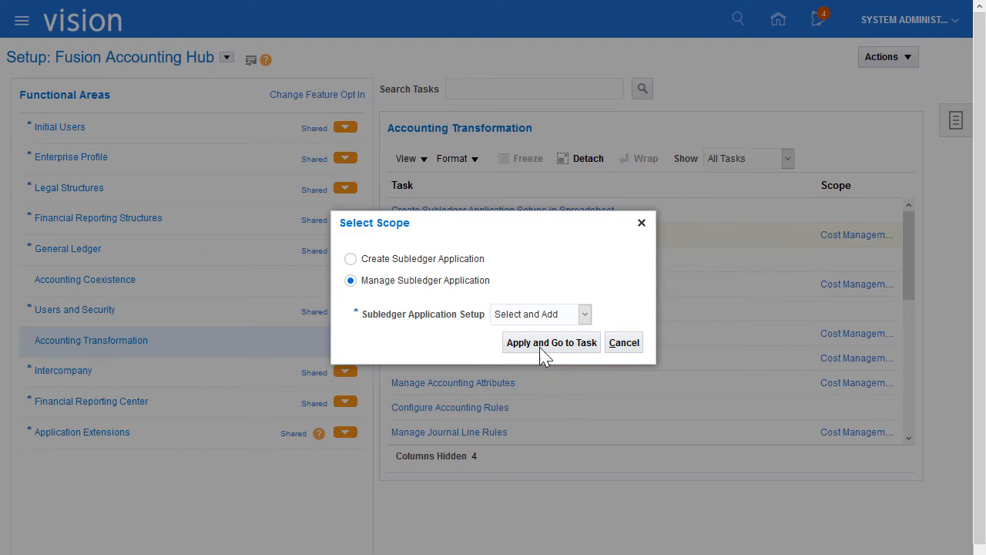
left_click(541, 352)
left_click_drag(750, 316, 771, 408)
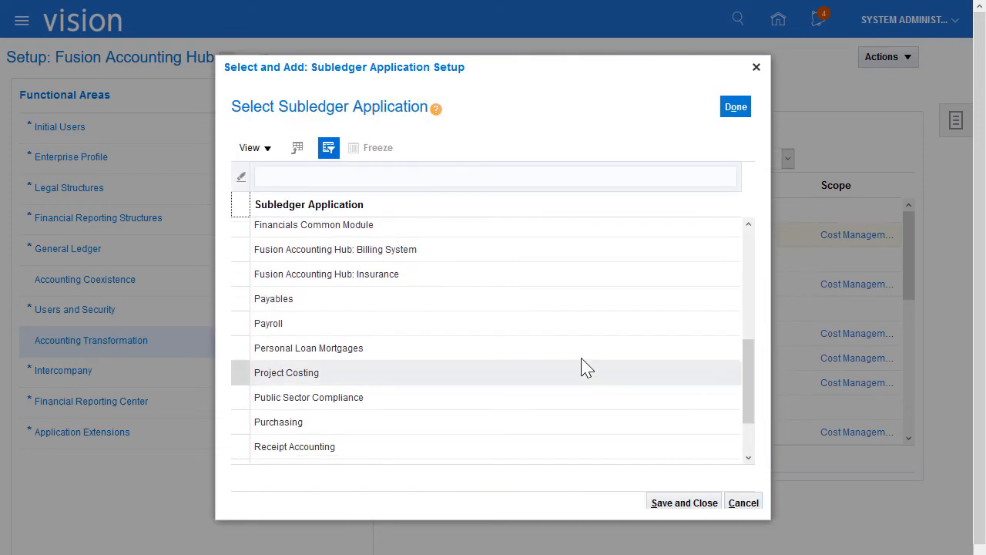
left_click(493, 348)
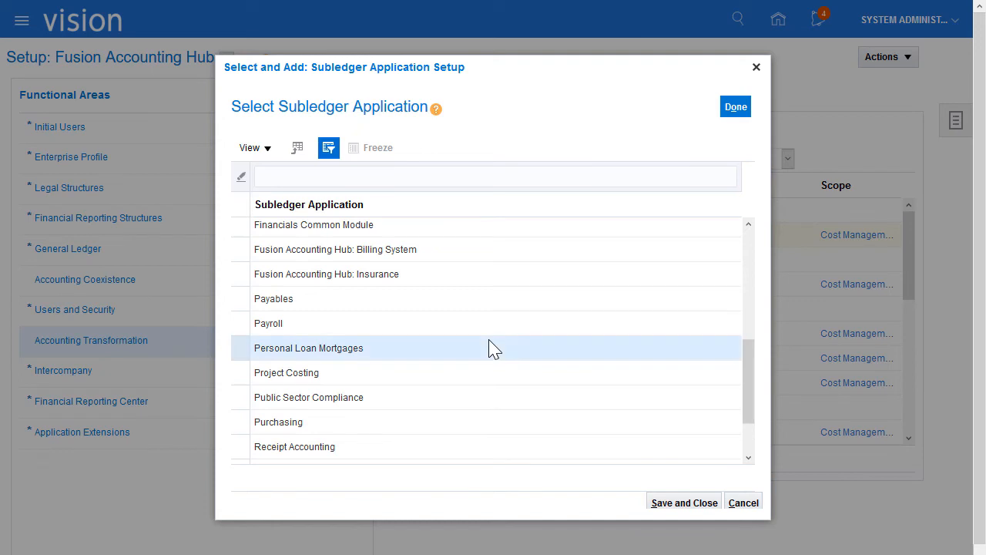
left_click(656, 503)
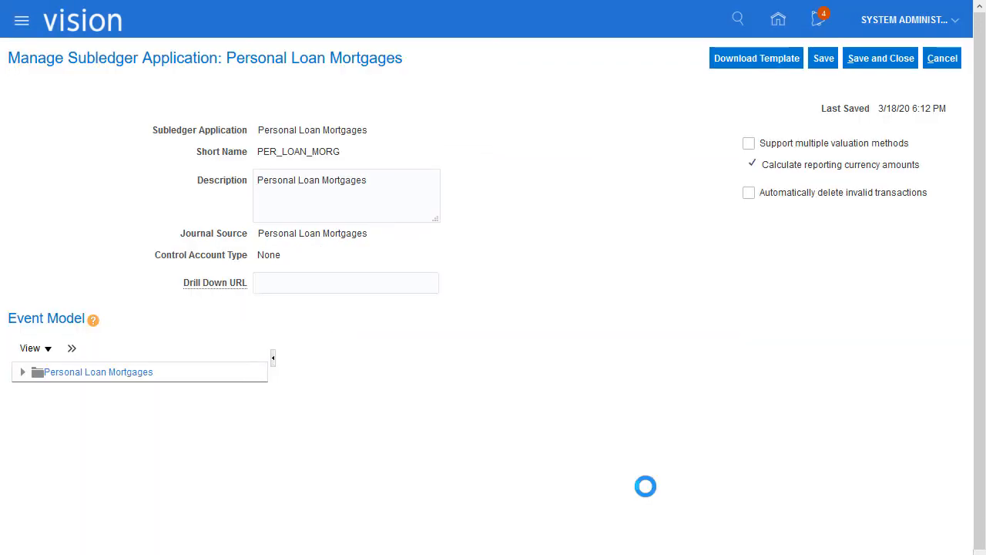
Expand the Personal Loan Mortgages event model to check its event types, and leave the subledger application without changes
left_click(22, 373)
left_click(41, 391)
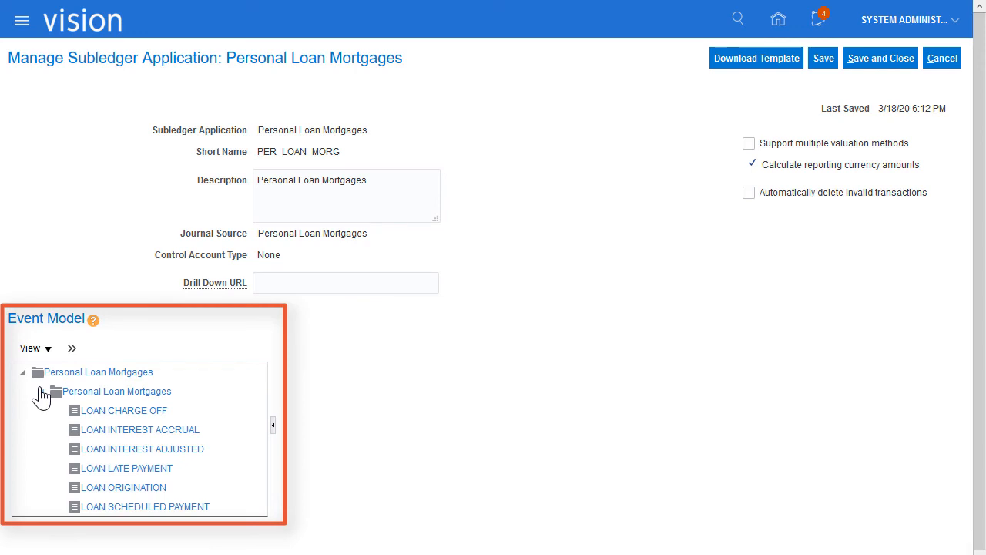
left_click(951, 66)
Open Manage Sources for Personal Loan Mortgages, look through the full source list, and leave it without changes
left_click(416, 312)
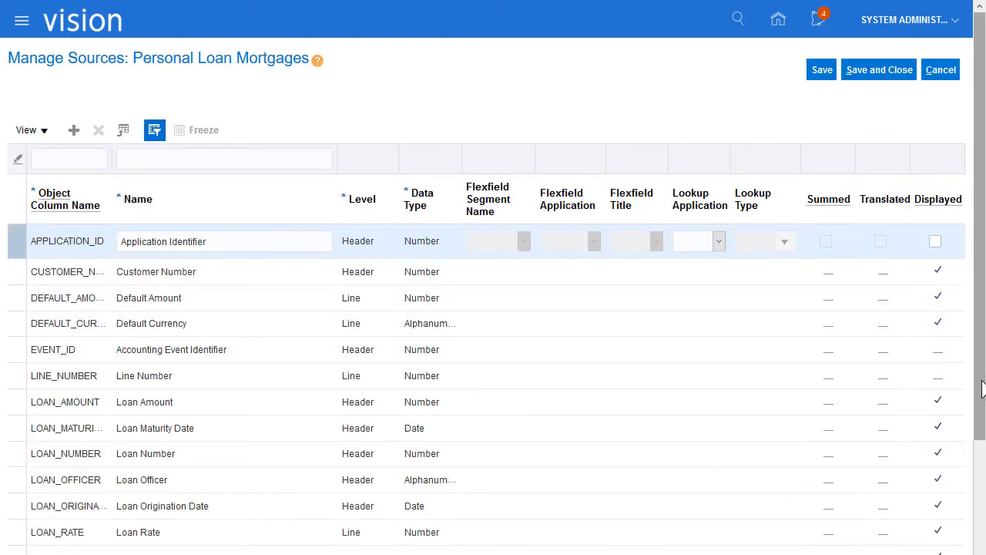
left_click_drag(982, 382, 983, 501)
left_click_drag(982, 446, 981, 335)
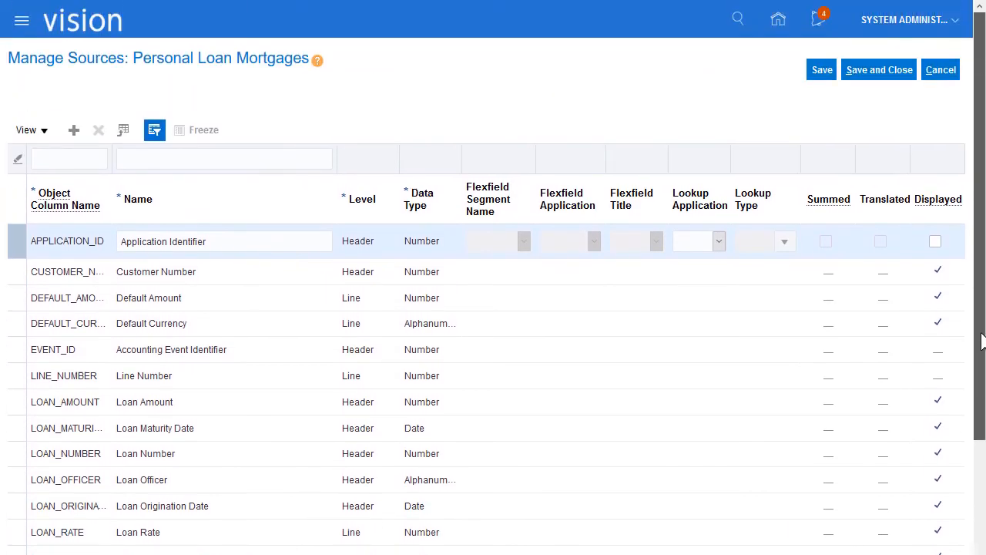
left_click(942, 73)
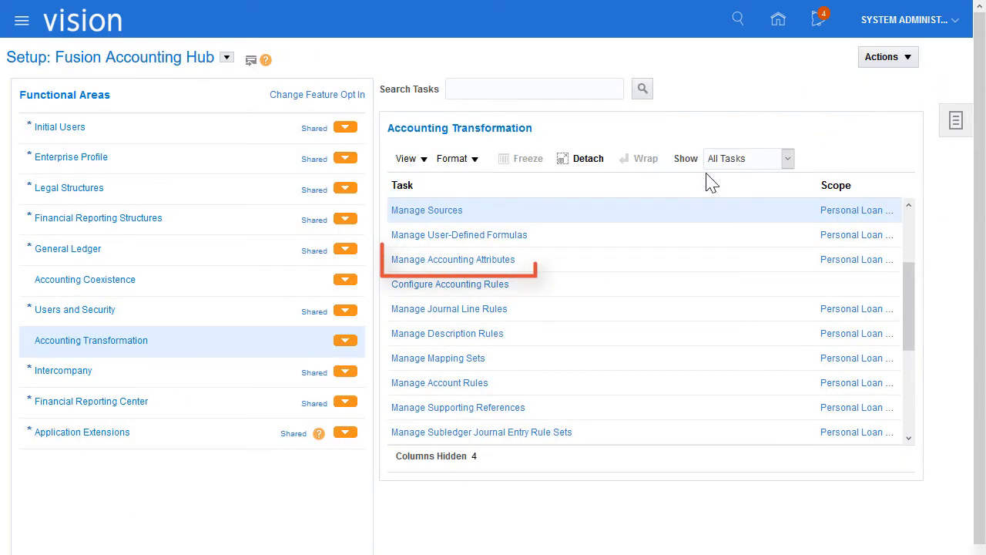
Open the Manage Accounting Attributes task for Personal Loan Mortgages
left_click(451, 262)
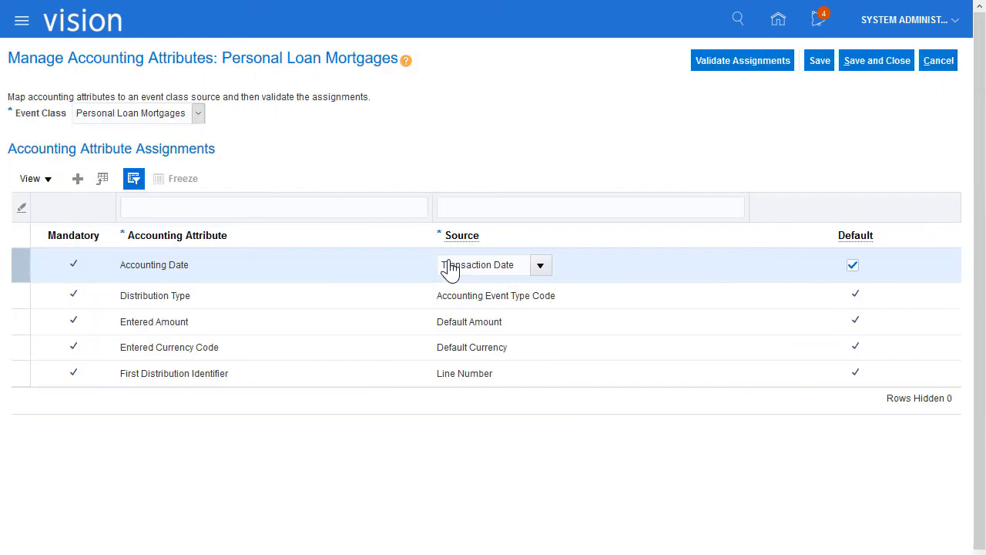